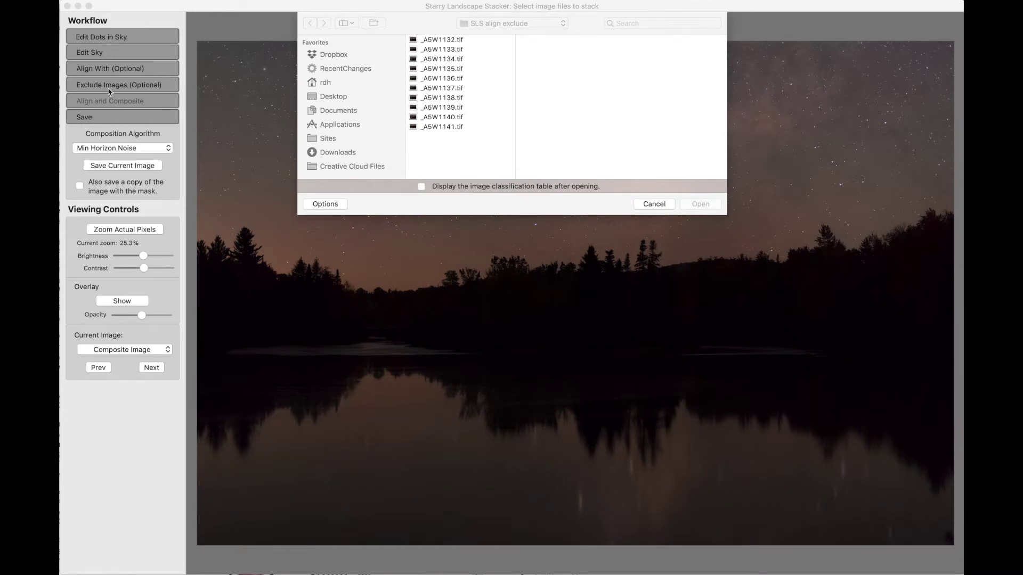
- Select _A5W1132.tif through _A5W1141.tif in the file chooser and open all ten frames
{"action": "left_click", "coordinate": [448, 43]}
{"action": "left_click", "coordinate": [445, 42]}
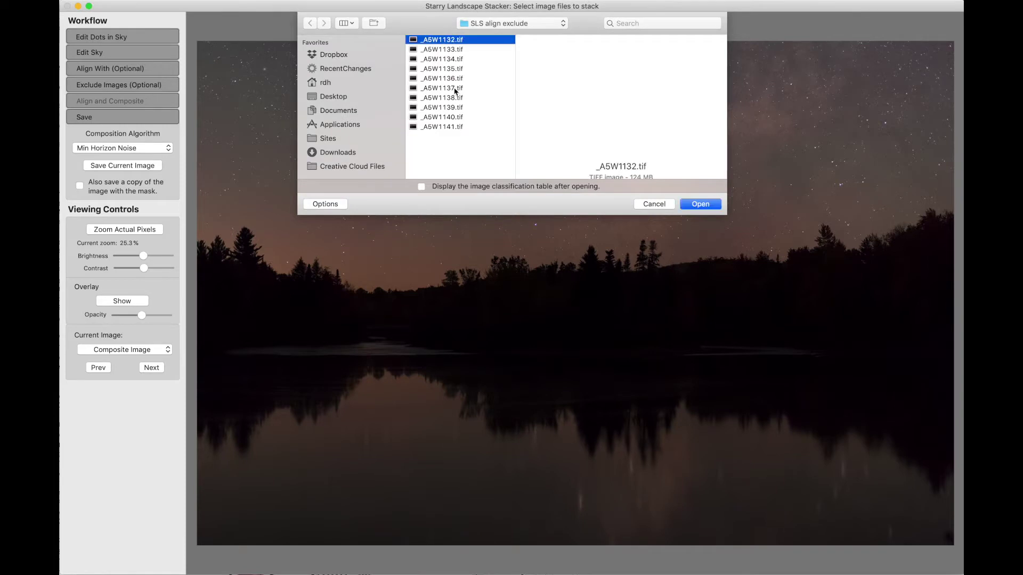
{"action": "left_click", "coordinate": [453, 126], "text": "shift"}
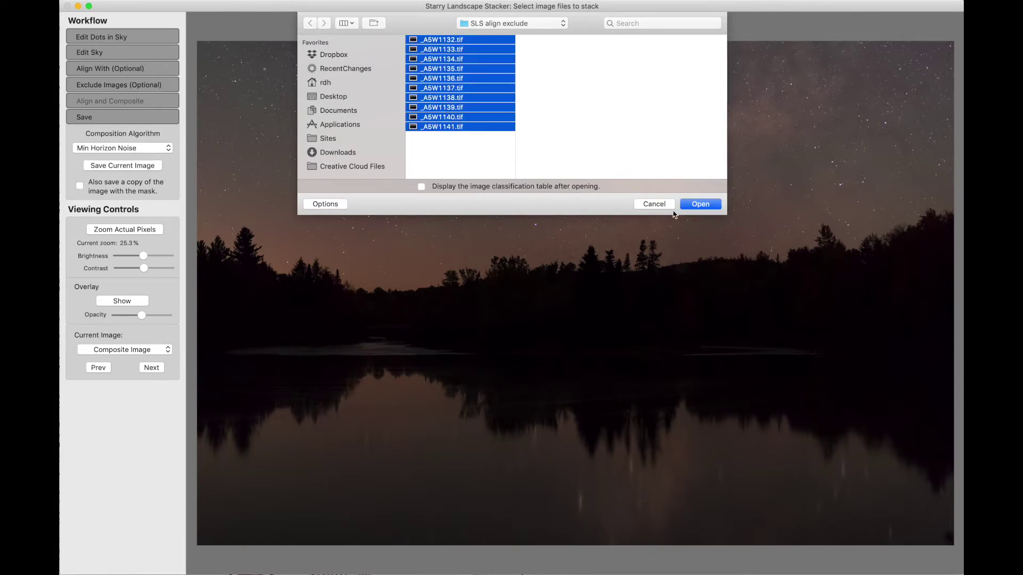
{"action": "left_click", "coordinate": [709, 207]}
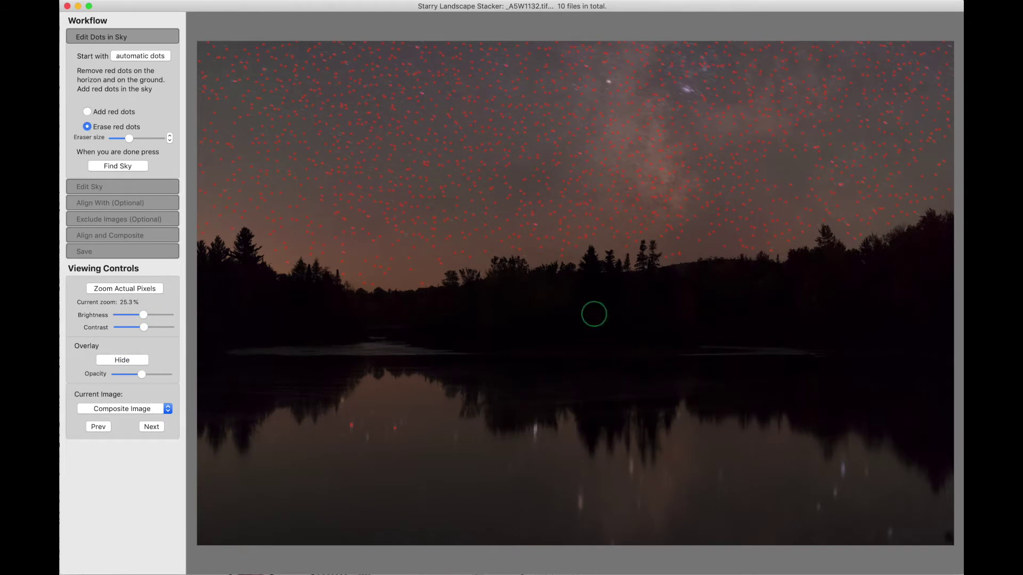
- Erase the two red dots in the water reflection, then run Find Sky to build the sky mask
{"action": "left_click", "coordinate": [349, 427]}
{"action": "left_click", "coordinate": [407, 427]}
{"action": "left_click", "coordinate": [110, 168]}
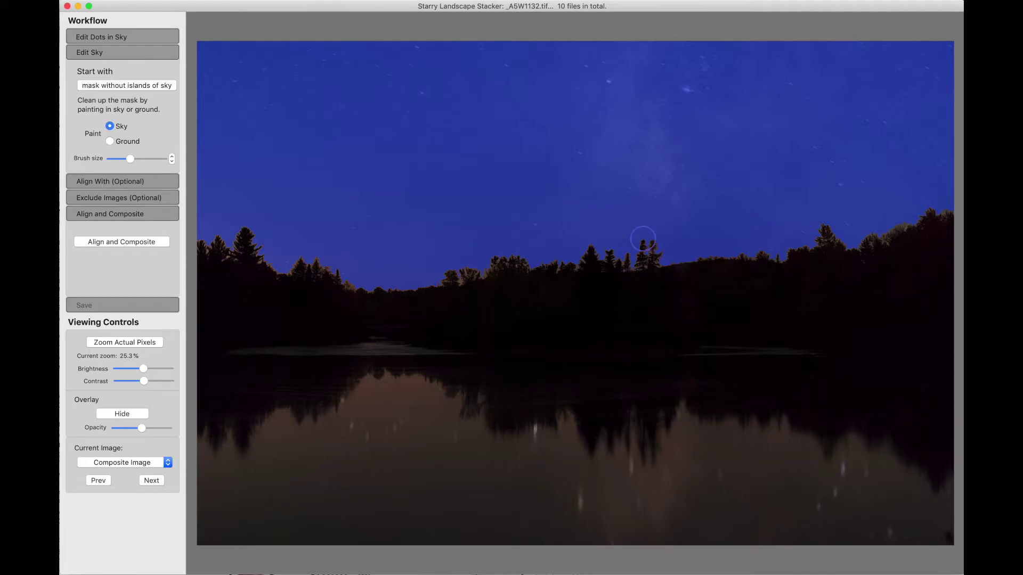
- Zoom to actual pixels at the treeline, hide the sky overlay, and display frame _A5W1132.tif
{"action": "key", "text": "z"}
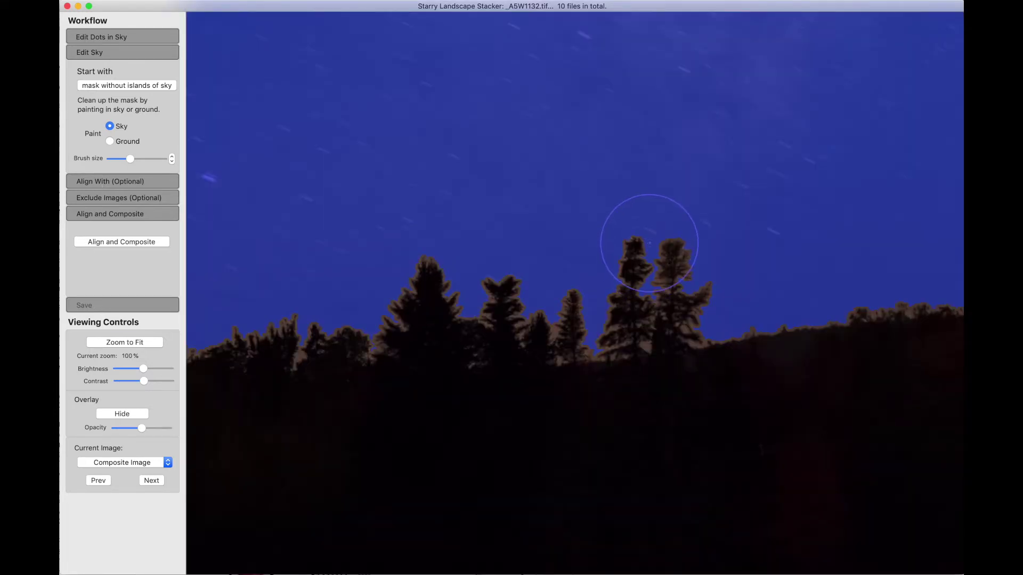
{"action": "key", "text": "h"}
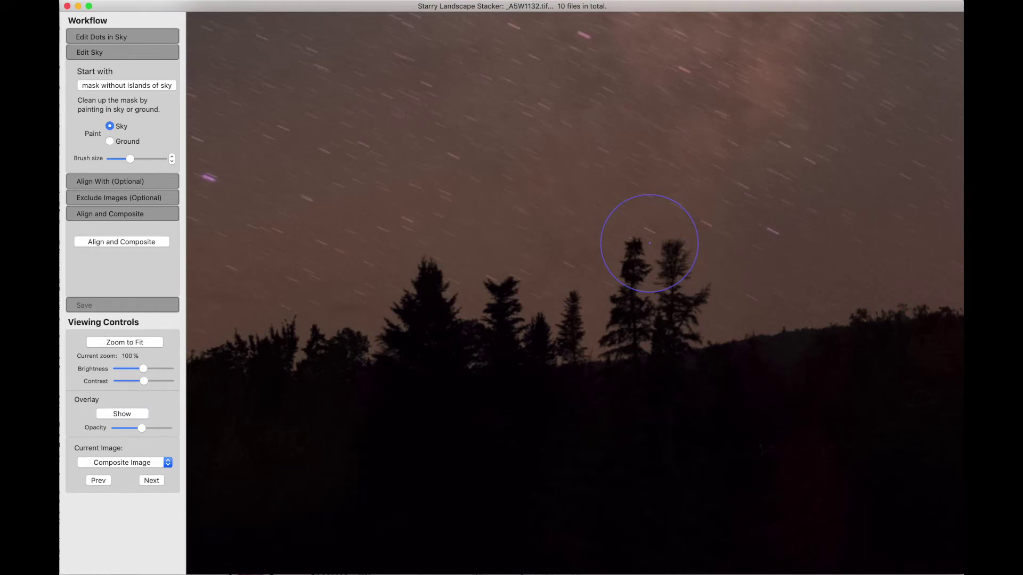
{"action": "key", "text": "Right"}
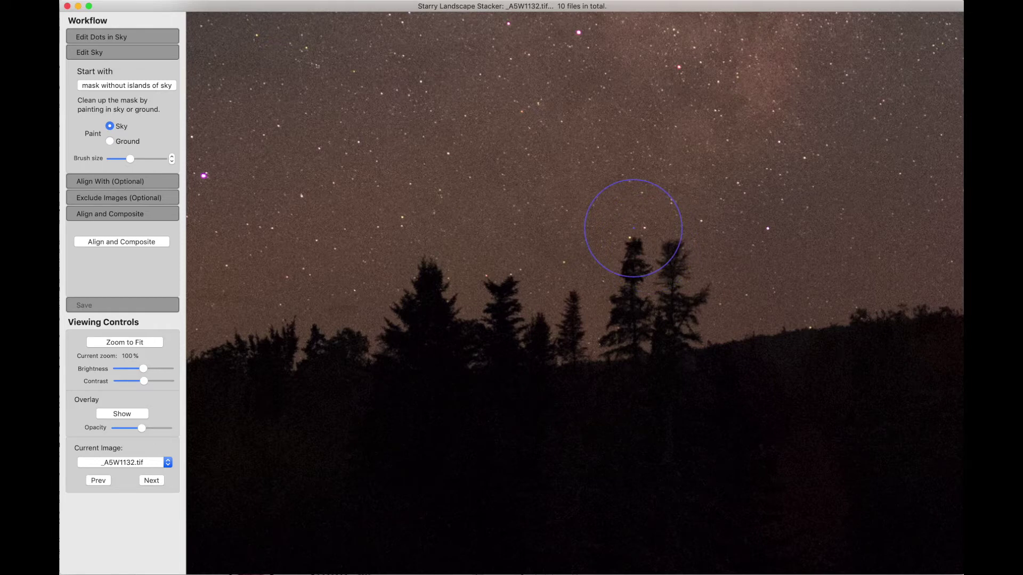
{"action": "scroll", "coordinate": [633, 228], "scroll_direction": "up", "scroll_amount": 5}
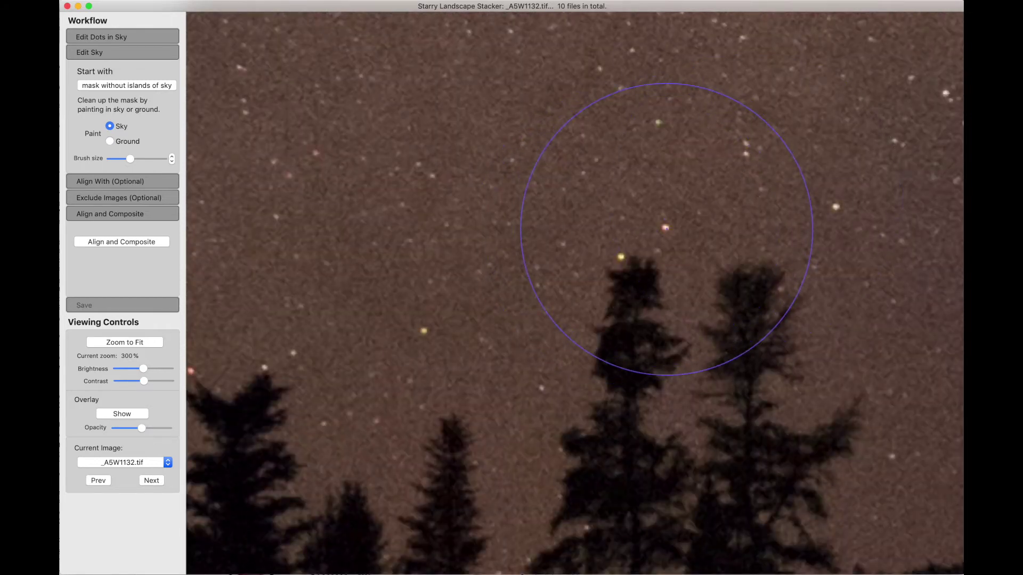
- Step through the next frames from _A5W1133.tif, shrinking the sky brush twice, then open alignment options
{"action": "key", "text": "Right"}
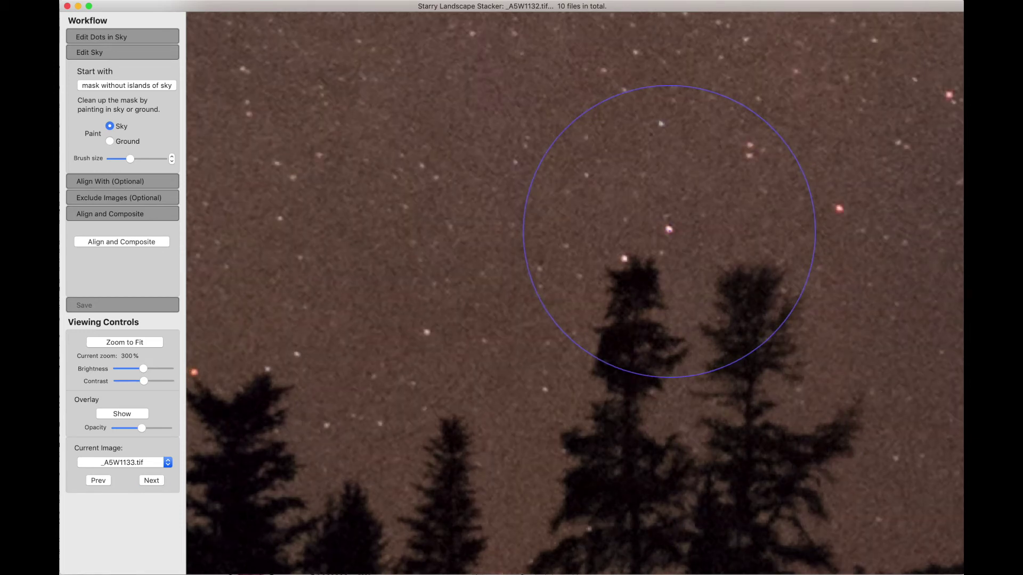
{"action": "key", "text": "Right"}
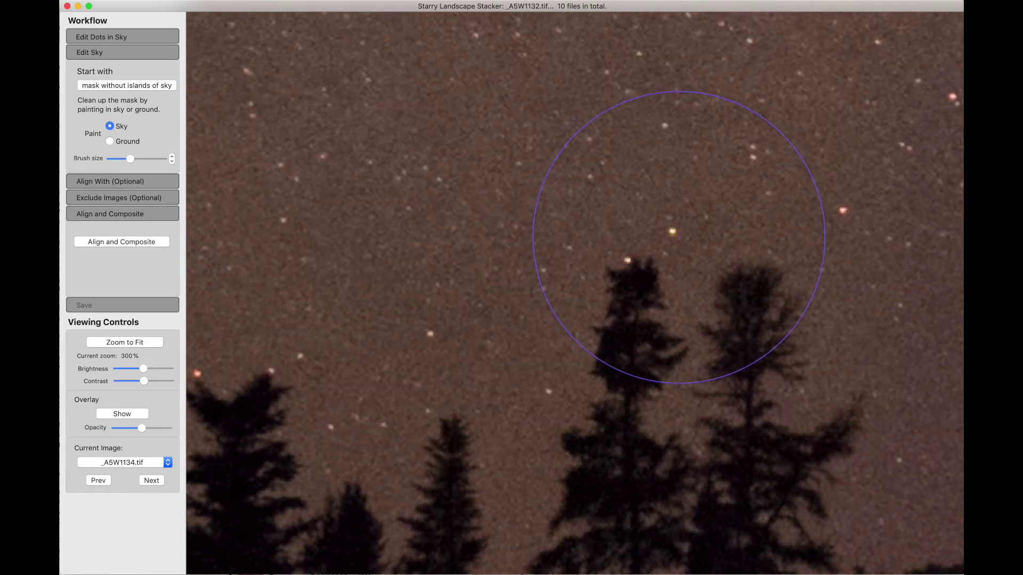
{"action": "key", "text": "bracketleft"}
{"action": "key", "text": "bracketleft"}
{"action": "key", "text": "bracketleft"}
{"action": "key", "text": "bracketleft"}
{"action": "key", "text": "bracketleft"}
{"action": "key", "text": "bracketleft"}
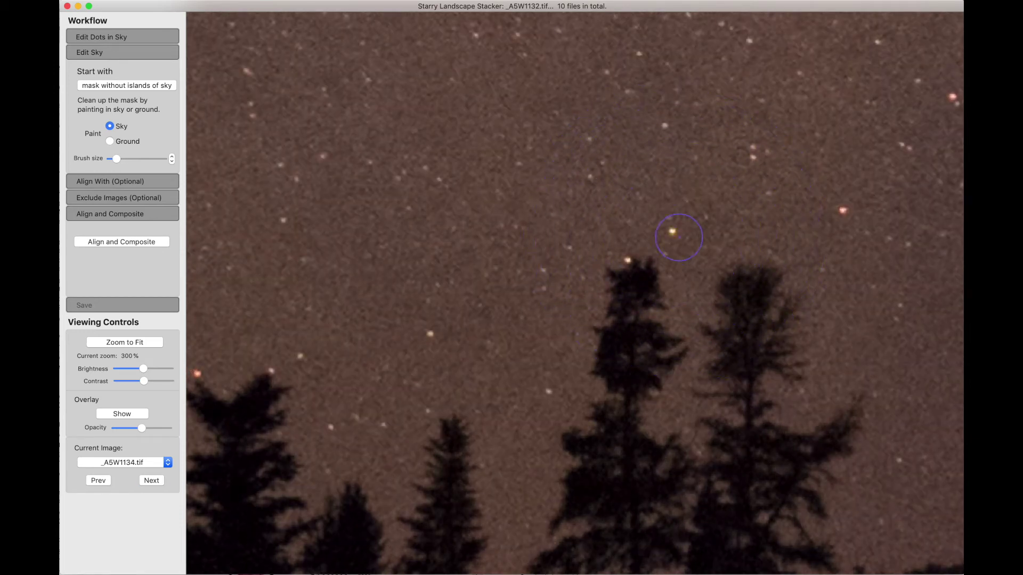
{"action": "key", "text": "bracketleft"}
{"action": "key", "text": "Right"}
{"action": "key", "text": "Right"}
{"action": "key", "text": "Right"}
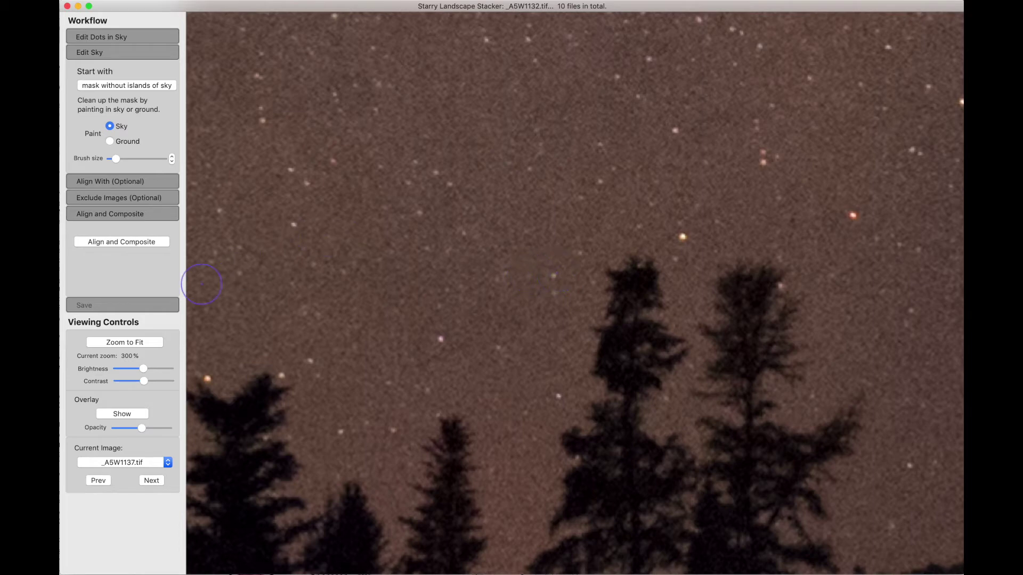
{"action": "left_click", "coordinate": [93, 182]}
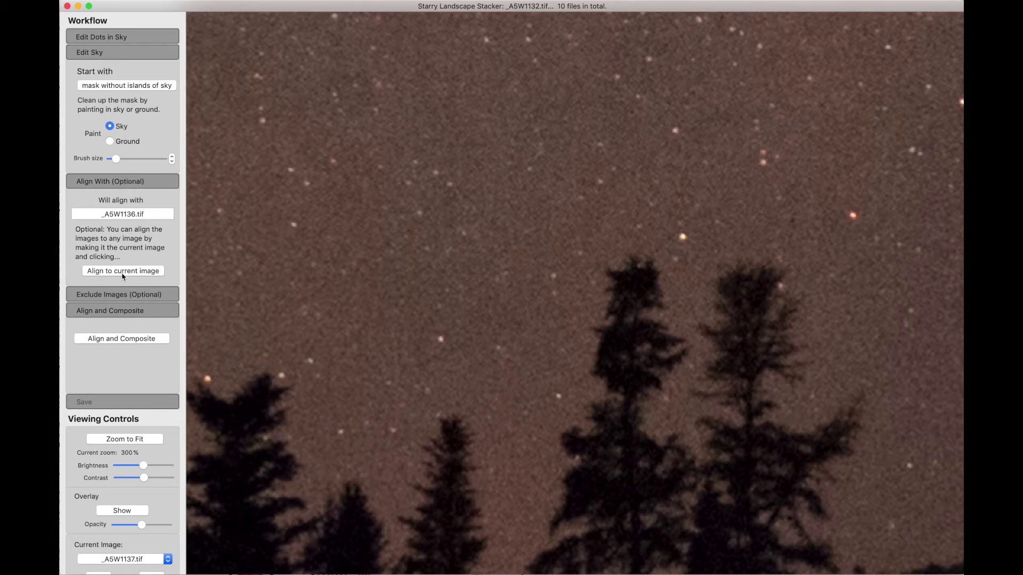
- Make _A5W1138.tif the alignment reference and run Align and Composite
{"action": "left_click", "coordinate": [121, 273]}
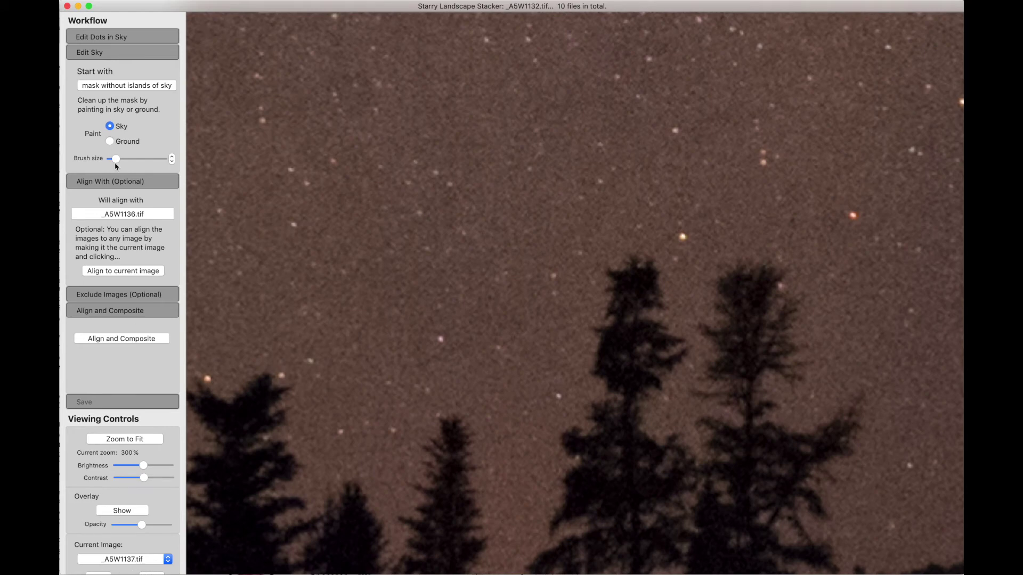
{"action": "left_click", "coordinate": [98, 52]}
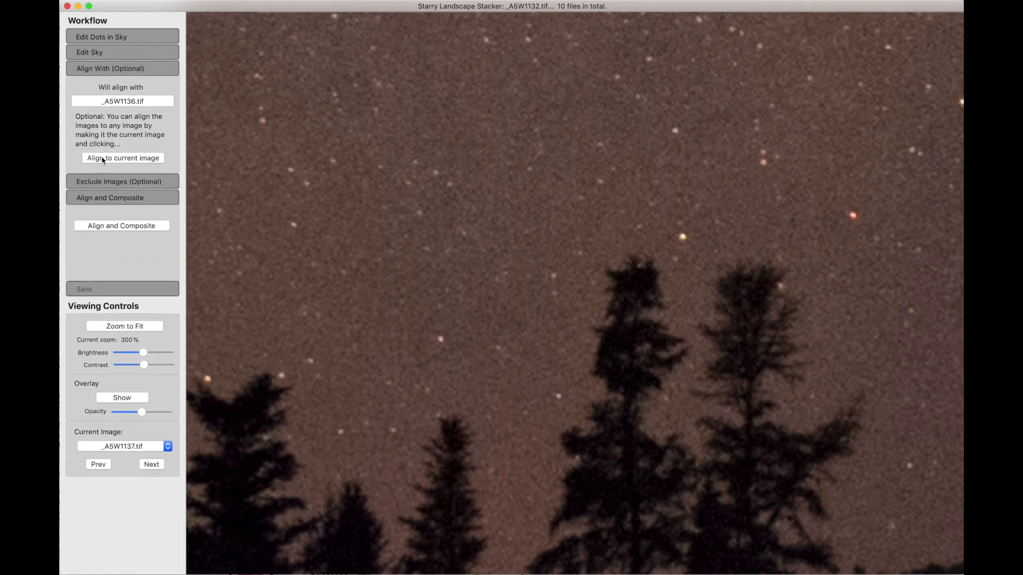
{"action": "key", "text": "Right"}
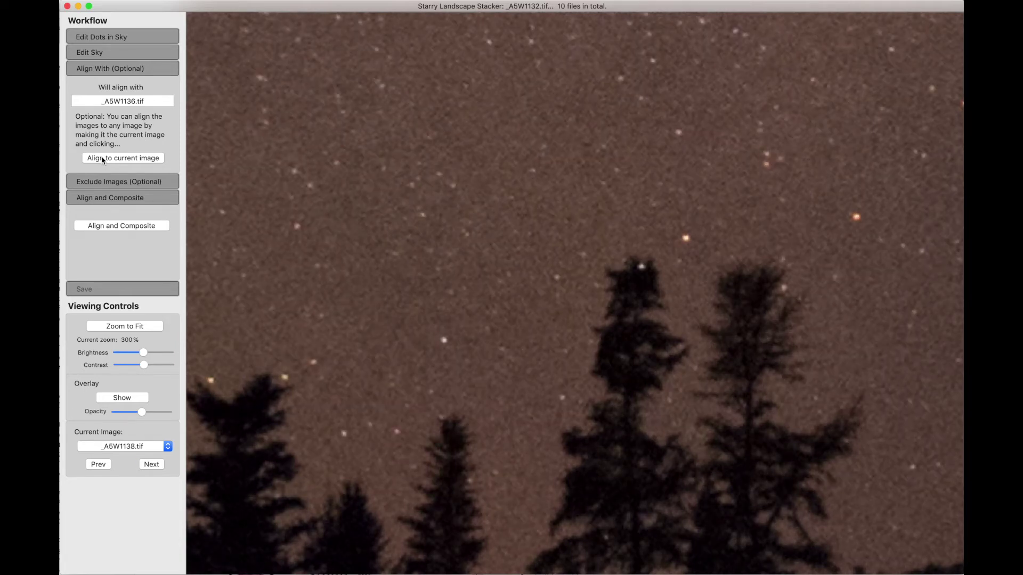
{"action": "left_click", "coordinate": [108, 160]}
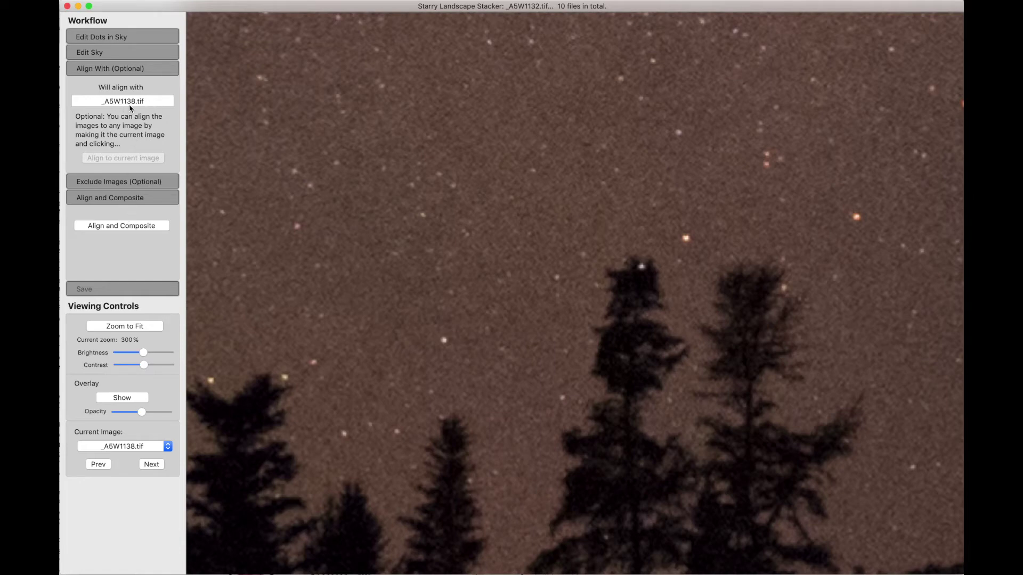
{"action": "left_click", "coordinate": [122, 226]}
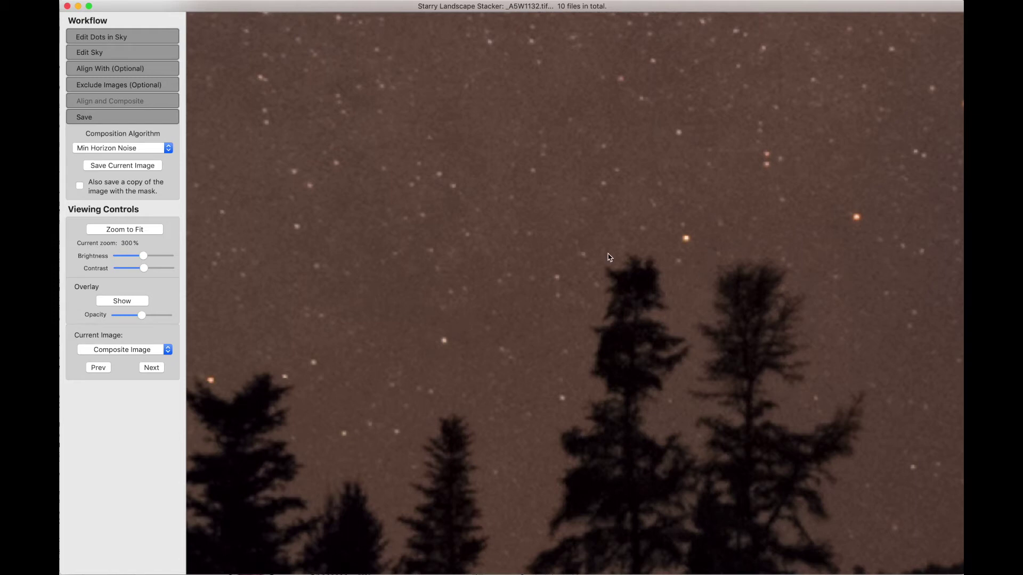
- Expand Exclude Images, advance to _A5W1138.tif, exclude it, then include it again
{"action": "left_click", "coordinate": [90, 86]}
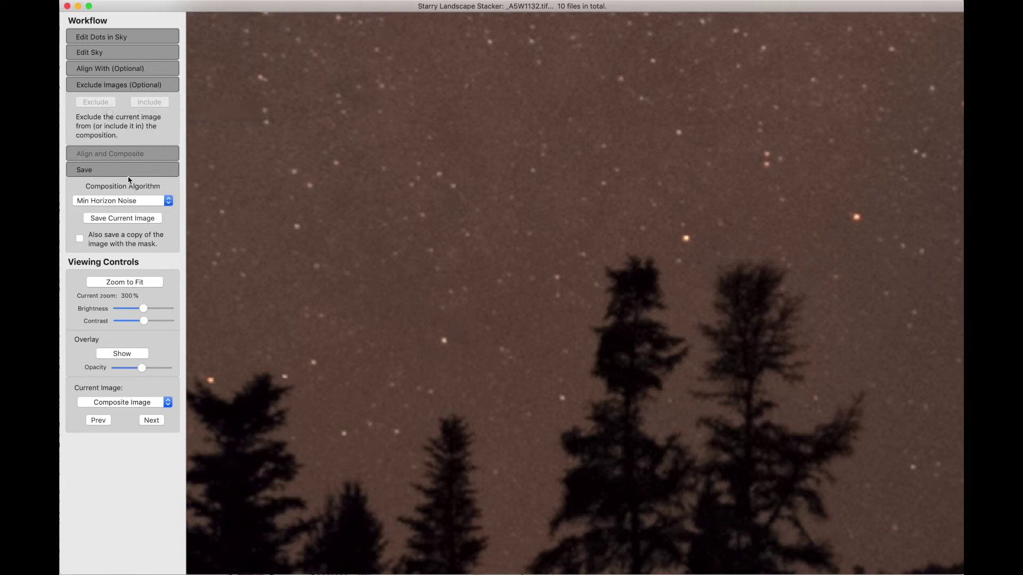
{"action": "key", "text": "Right"}
{"action": "key", "text": "Right"}
{"action": "key", "text": "Right"}
{"action": "key", "text": "Right"}
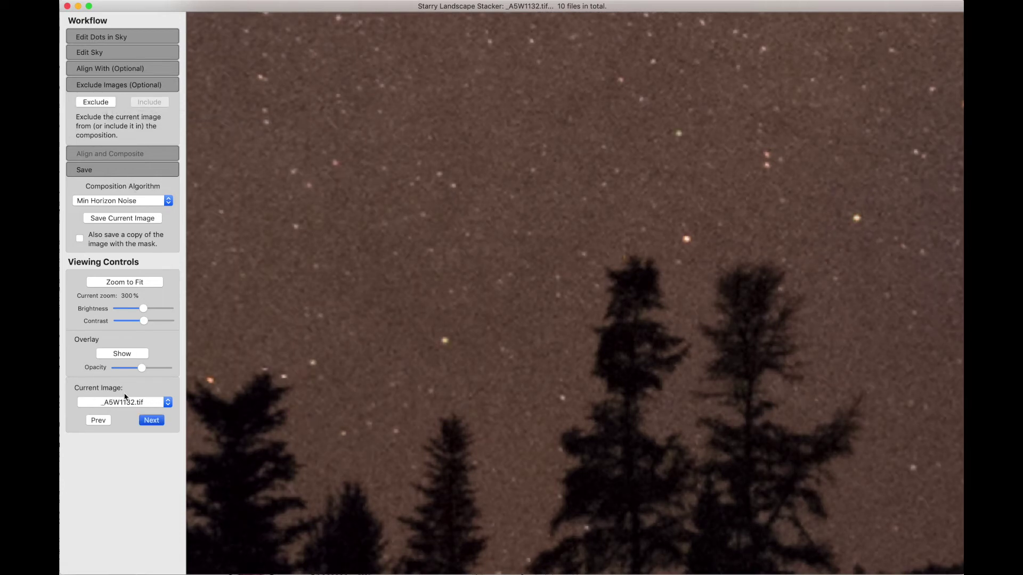
{"action": "key", "text": "Right"}
{"action": "key", "text": "Right"}
{"action": "key", "text": "Right"}
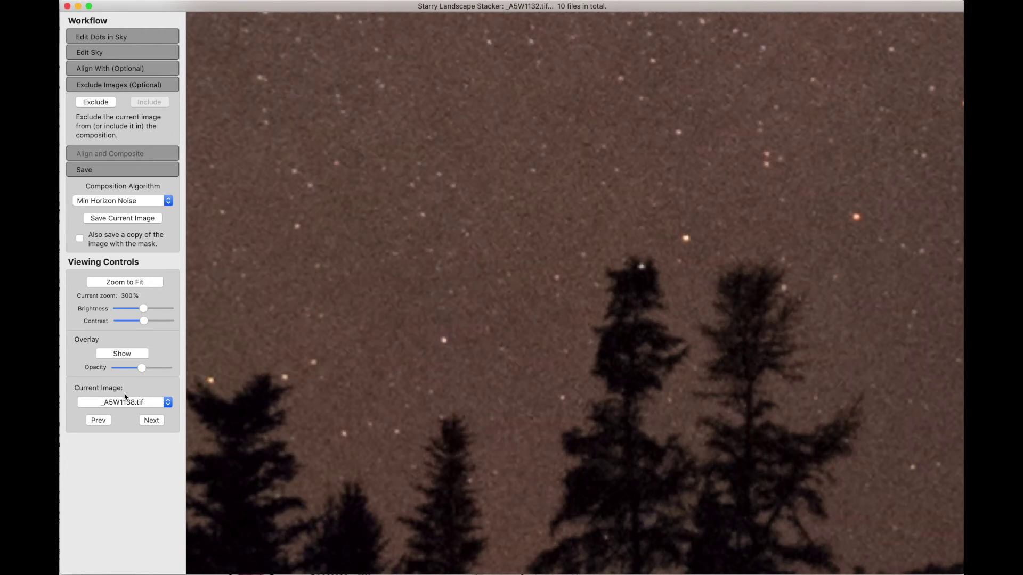
{"action": "left_click", "coordinate": [92, 103]}
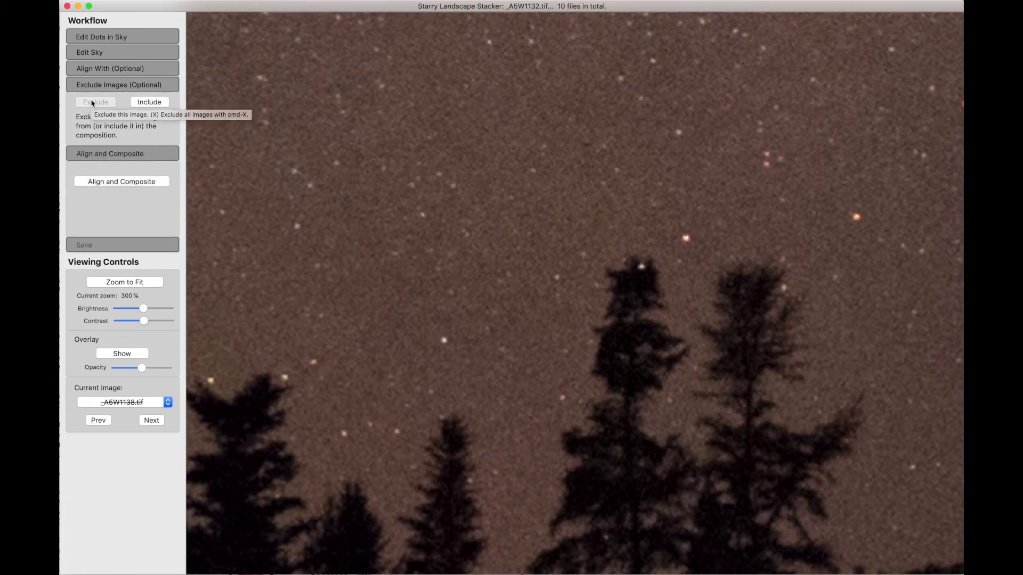
{"action": "left_click", "coordinate": [151, 104]}
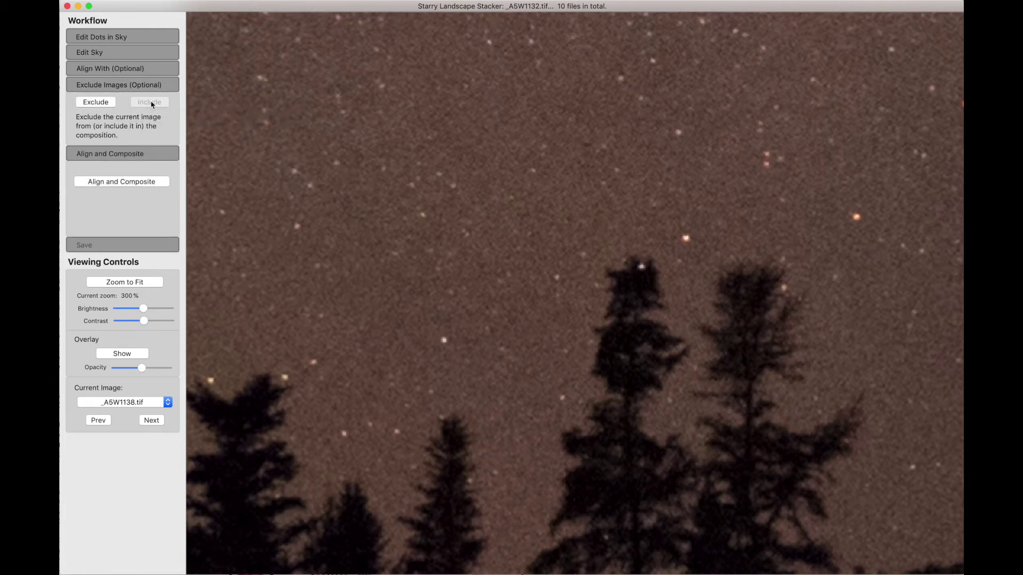
- Exclude all frames, re-include them all, then exclude only _A5W1138.tif and check the frame list
{"action": "left_click", "coordinate": [96, 103], "text": "super"}
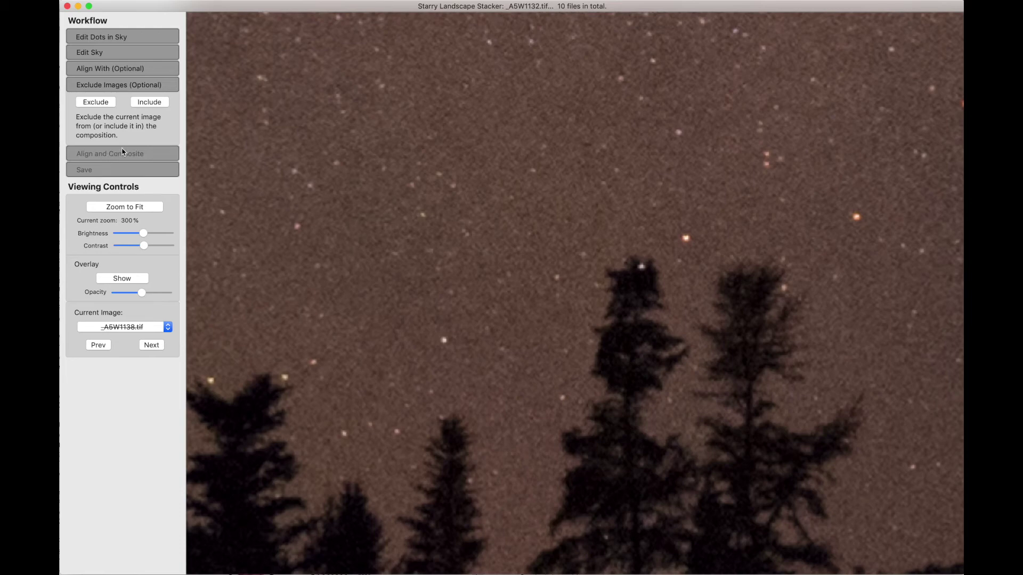
{"action": "left_click", "coordinate": [125, 327]}
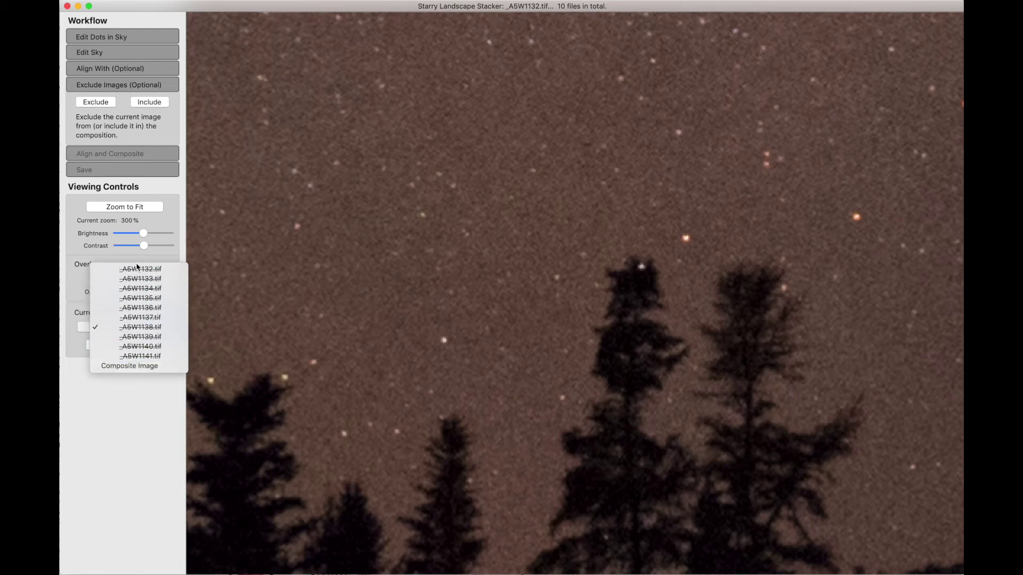
{"action": "left_click", "coordinate": [150, 105]}
{"action": "key", "text": "alt"}
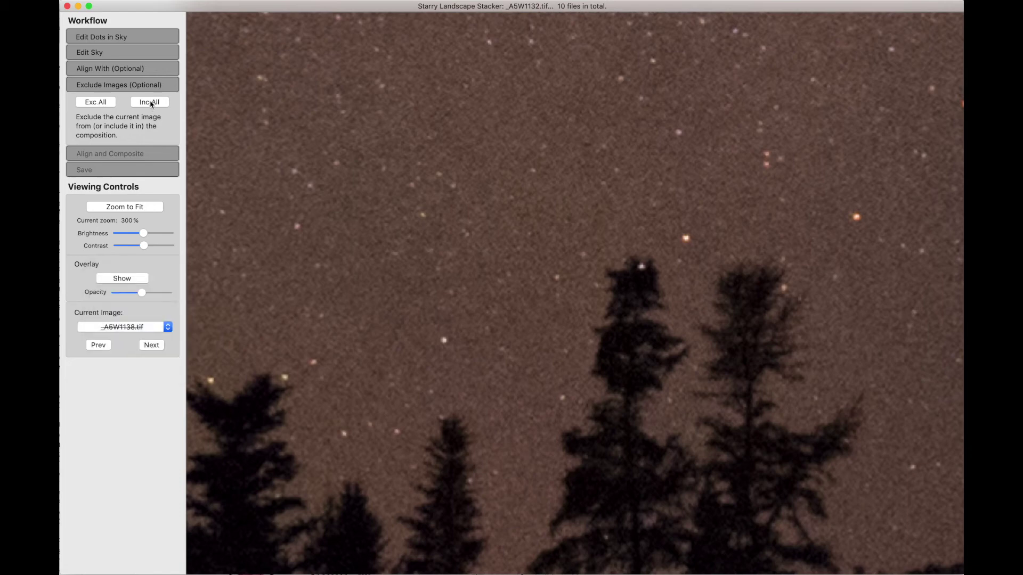
{"action": "left_click", "coordinate": [150, 102], "text": "alt"}
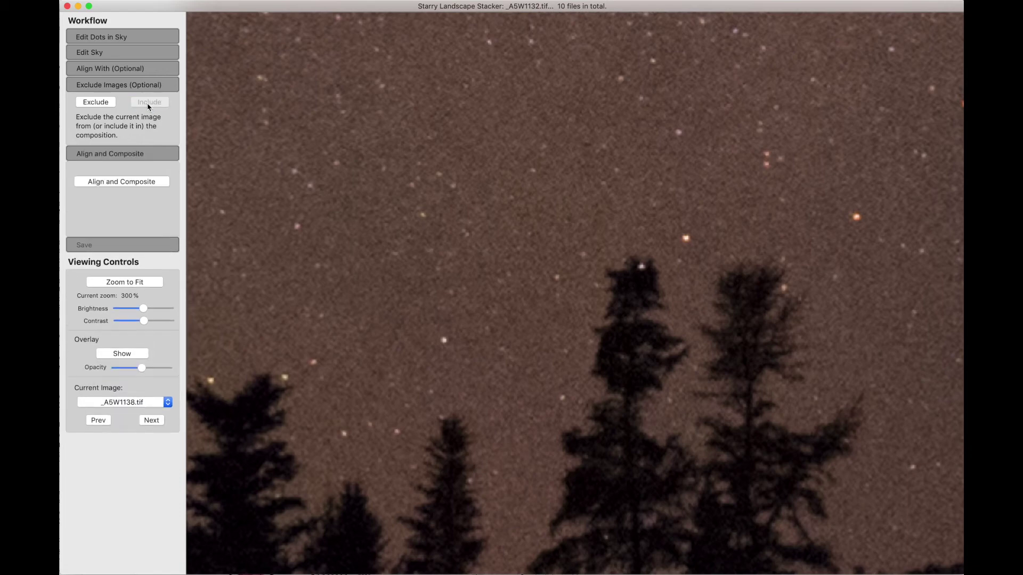
{"action": "left_click", "coordinate": [98, 104]}
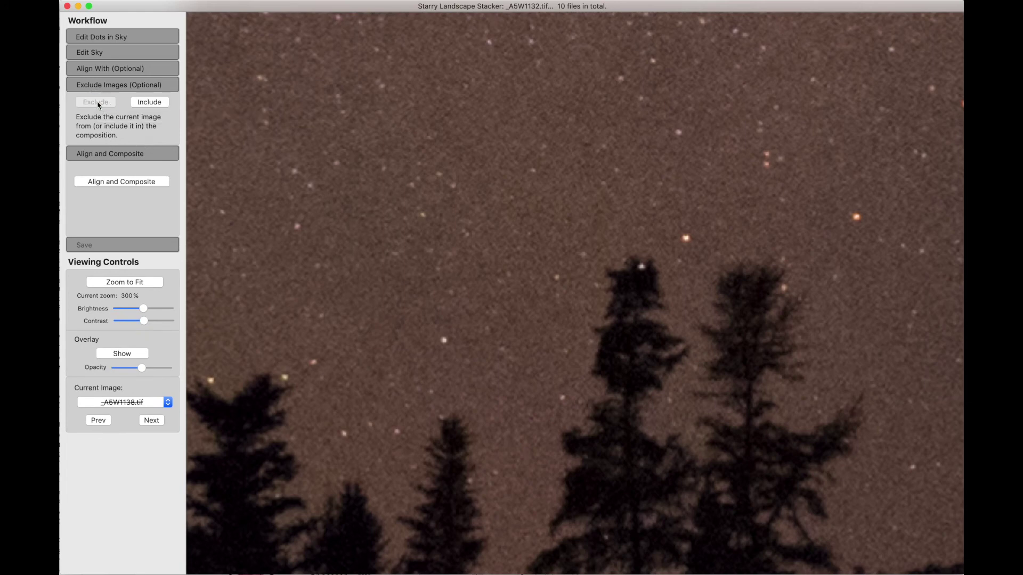
{"action": "left_click", "coordinate": [135, 406]}
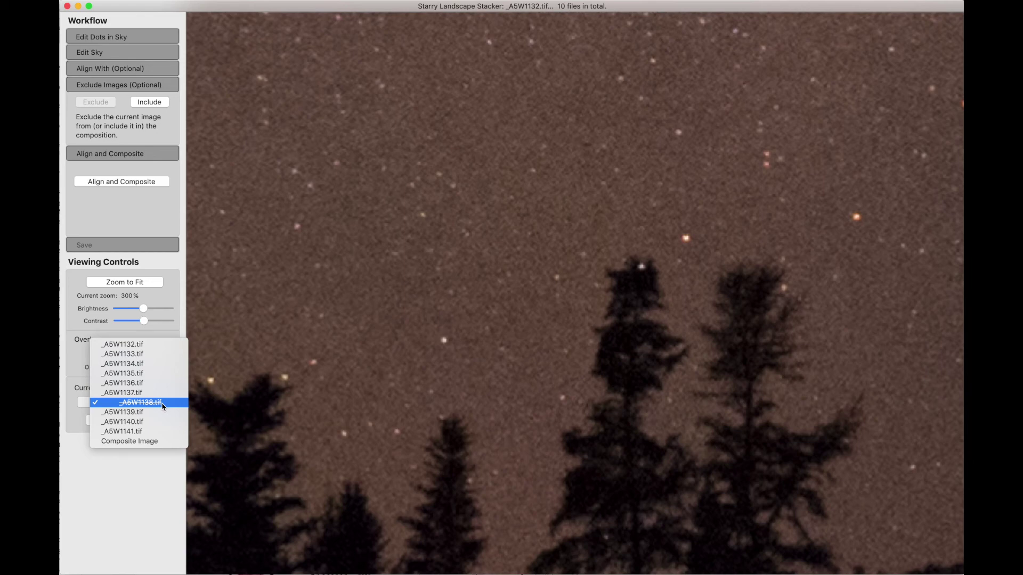
- Re-run Align and Composite on the nine included frames and fit the result in the window
{"action": "left_click", "coordinate": [128, 184]}
{"action": "left_click", "coordinate": [128, 184]}
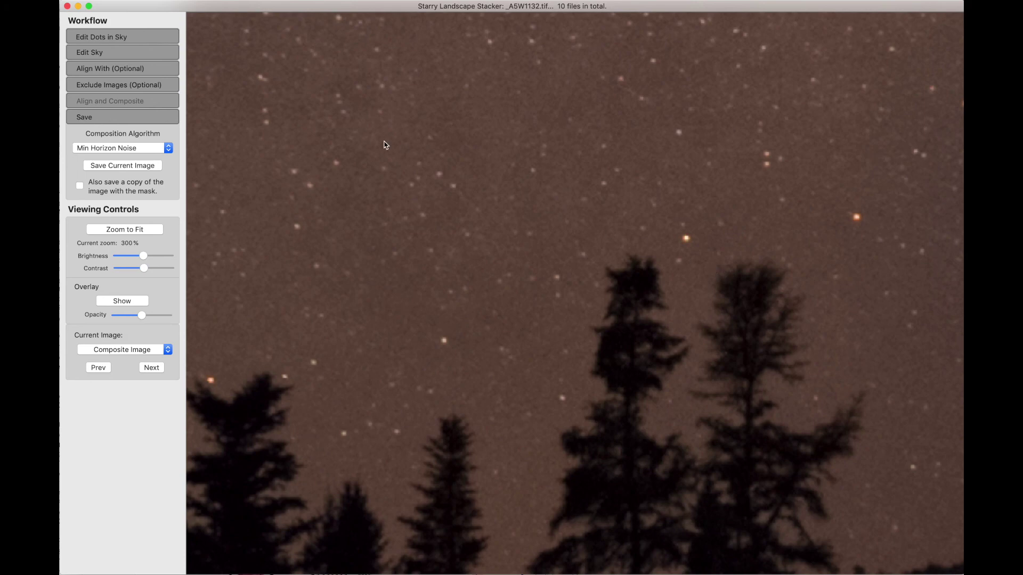
{"action": "left_click", "coordinate": [108, 85]}
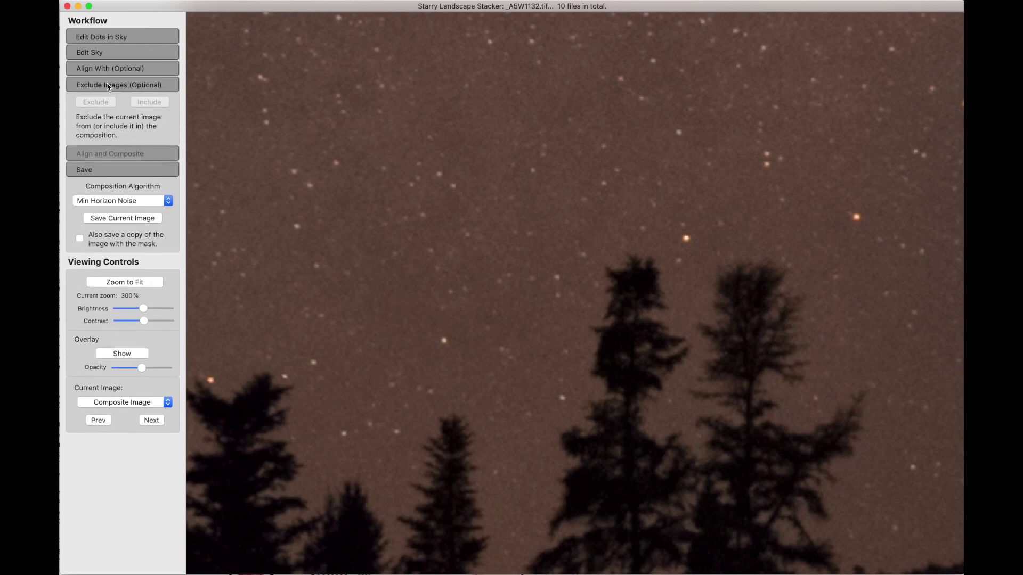
{"action": "left_click", "coordinate": [108, 85]}
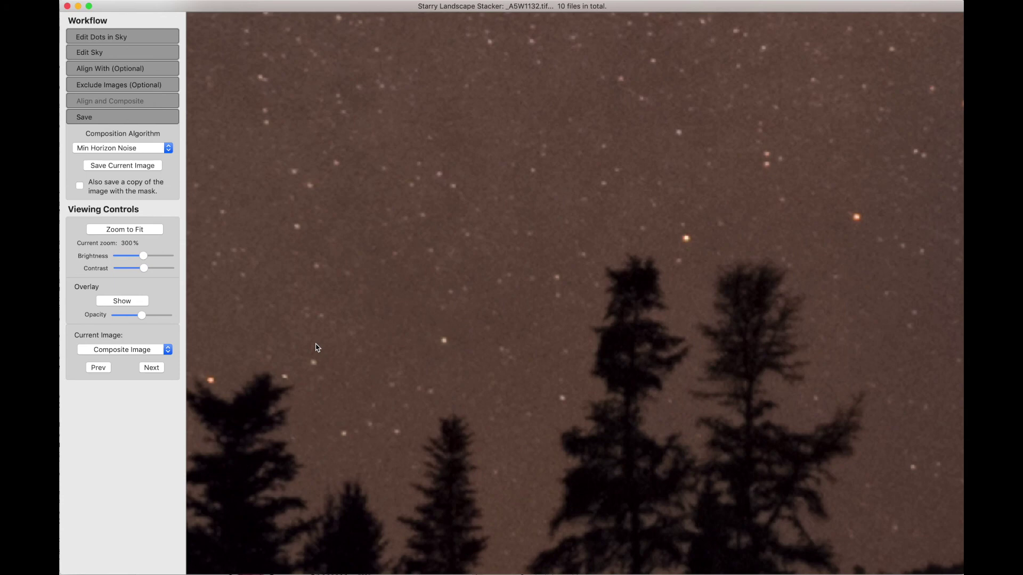
{"action": "key", "text": "super+0"}
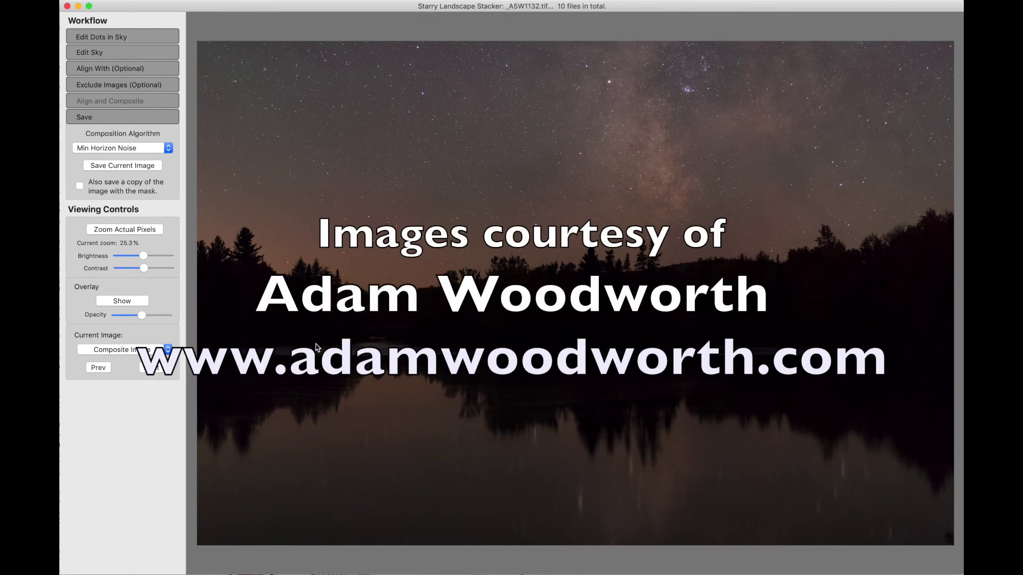